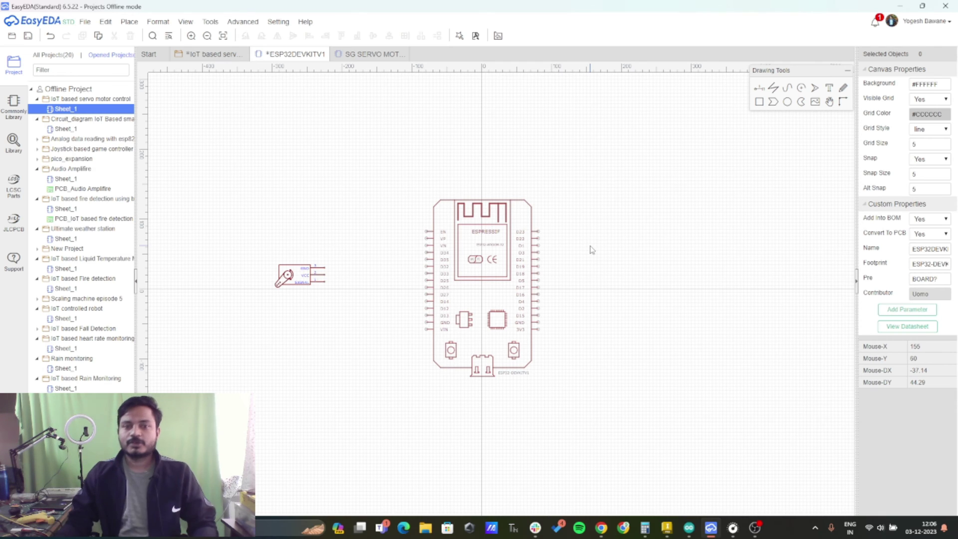
- Box-select the symbol drawing's parts, then switch to the schematic with U1 servo and BOARD1 ESP32
scroll(372, 270, up, 3)
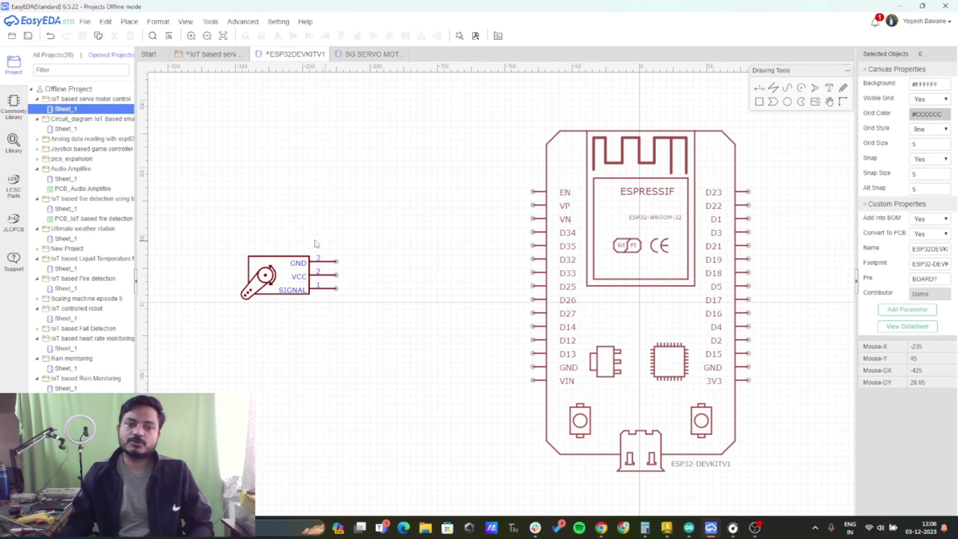
drag(224, 236, 367, 319)
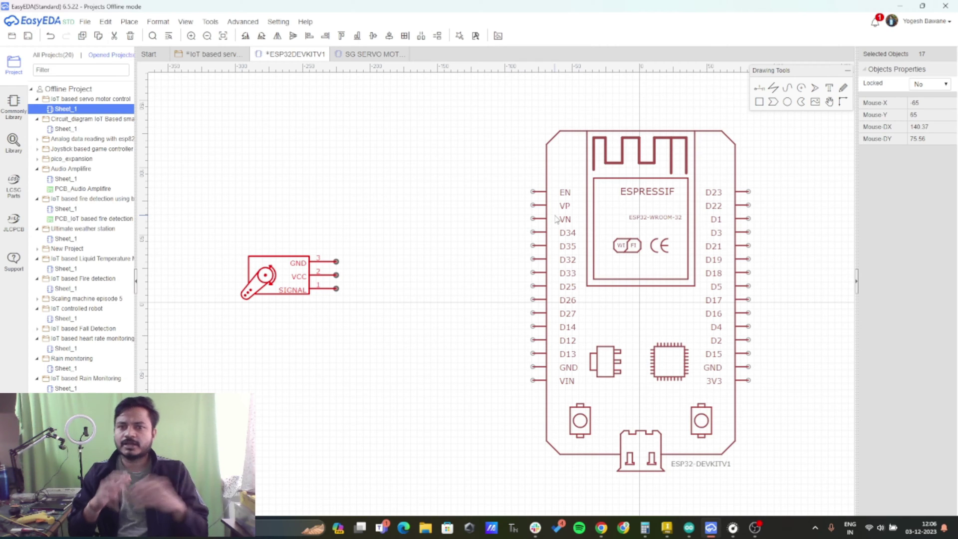
key(ctrl+Tab)
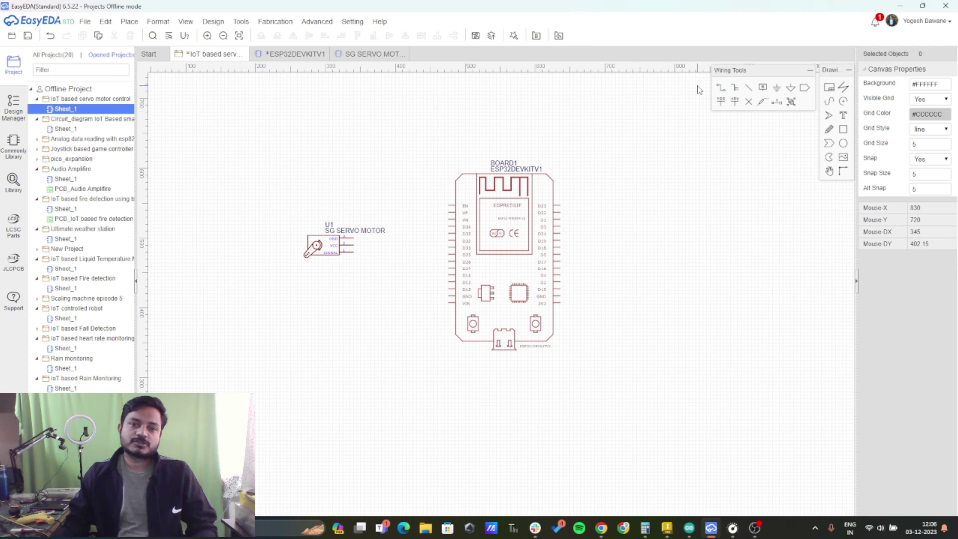
- Draw a bent wire from the servo GND pin to the ESP32 GND pin
click(725, 88)
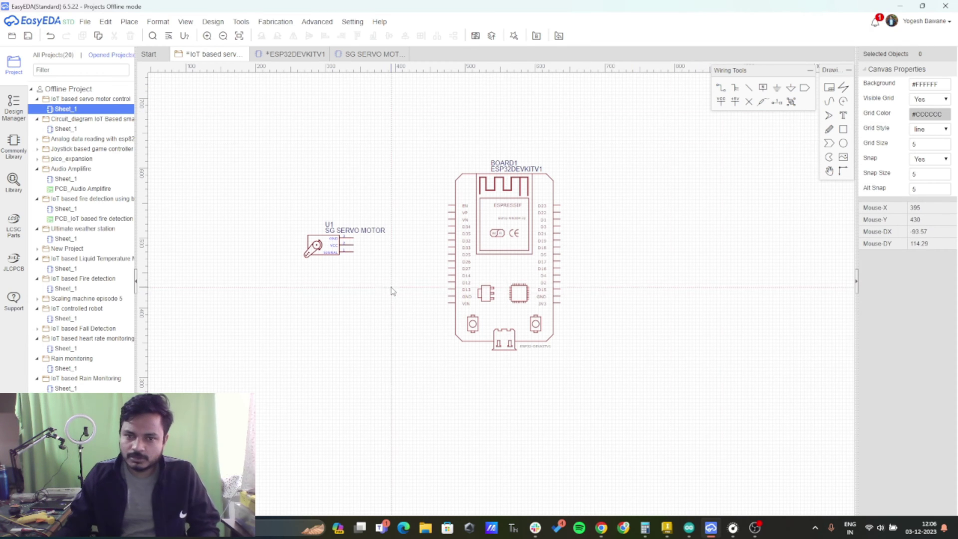
scroll(393, 284, up, 4)
click(315, 199)
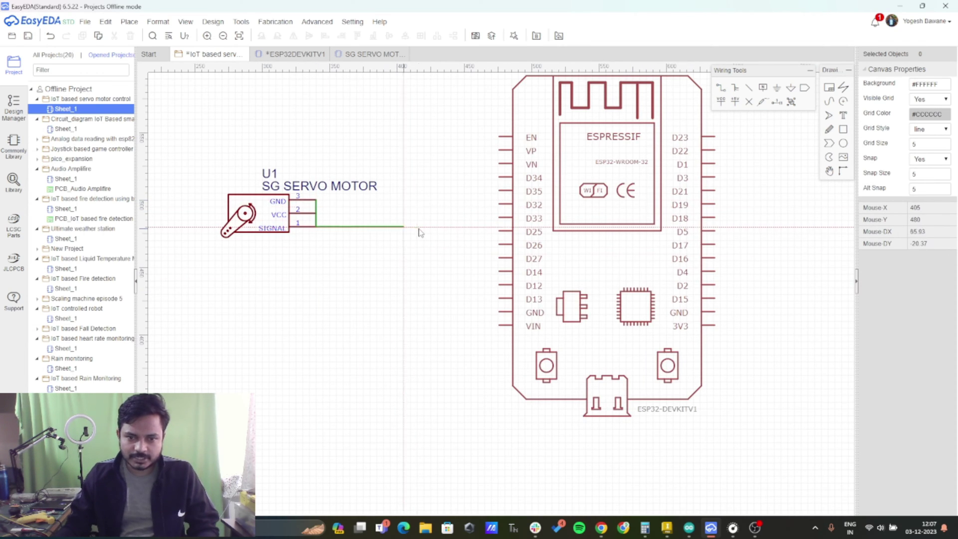
click(423, 199)
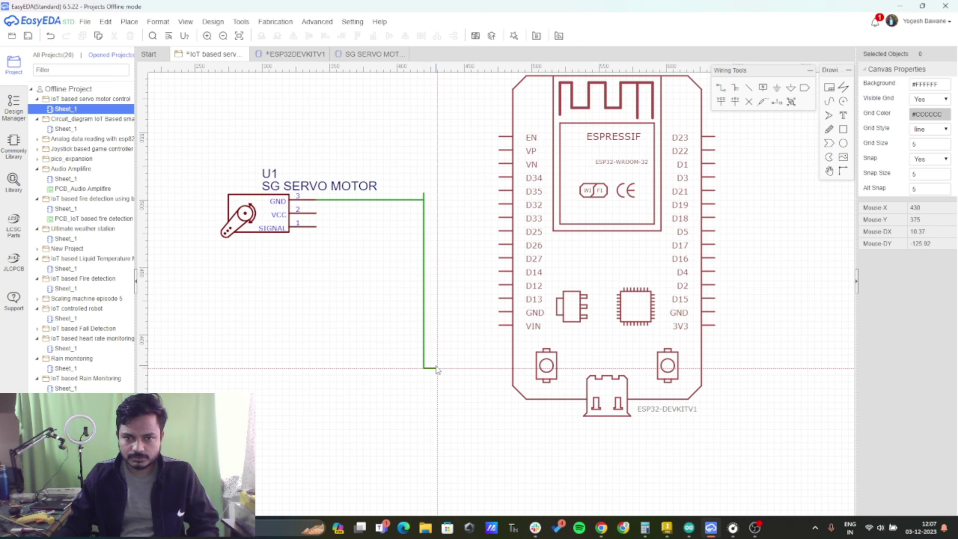
click(500, 312)
key(Escape)
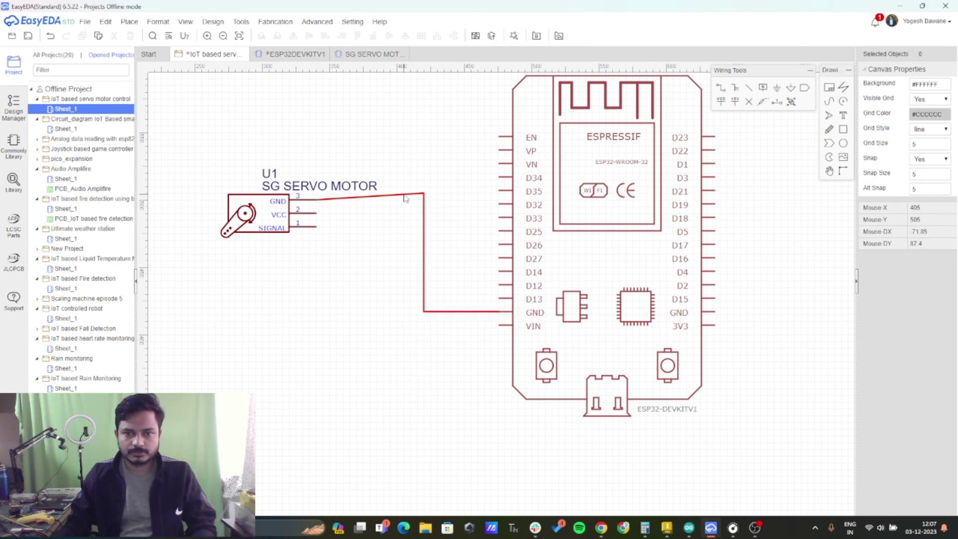
click(390, 268)
- Draw a wire from the servo VCC pin to the ESP32 VIN pin
click(720, 88)
click(316, 213)
click(445, 213)
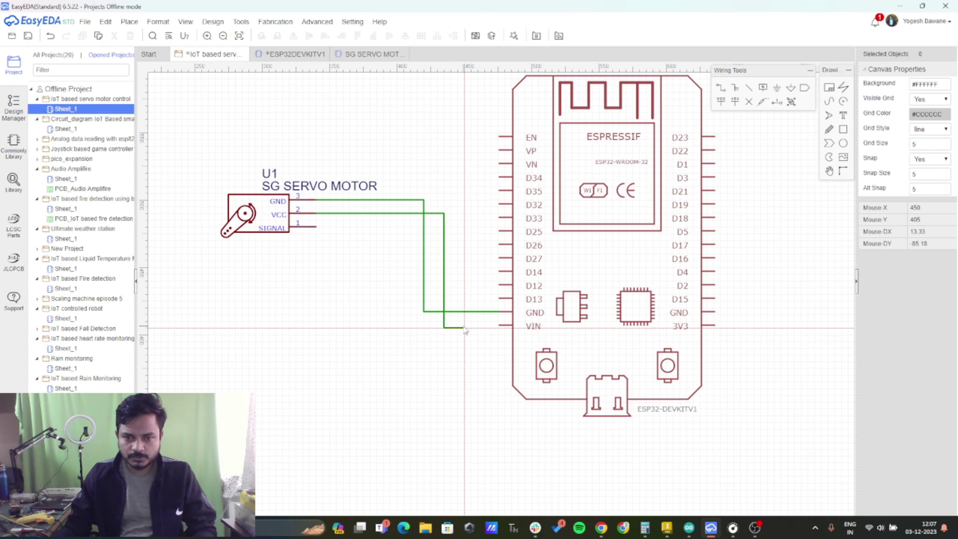
scroll(464, 327, up, 2)
click(534, 327)
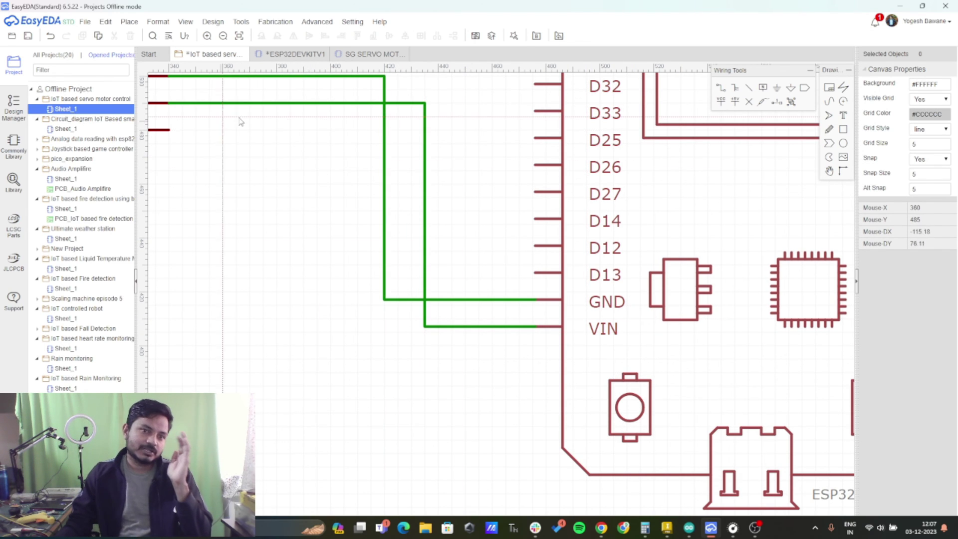
scroll(369, 145, up, 2)
scroll(375, 155, down, 3)
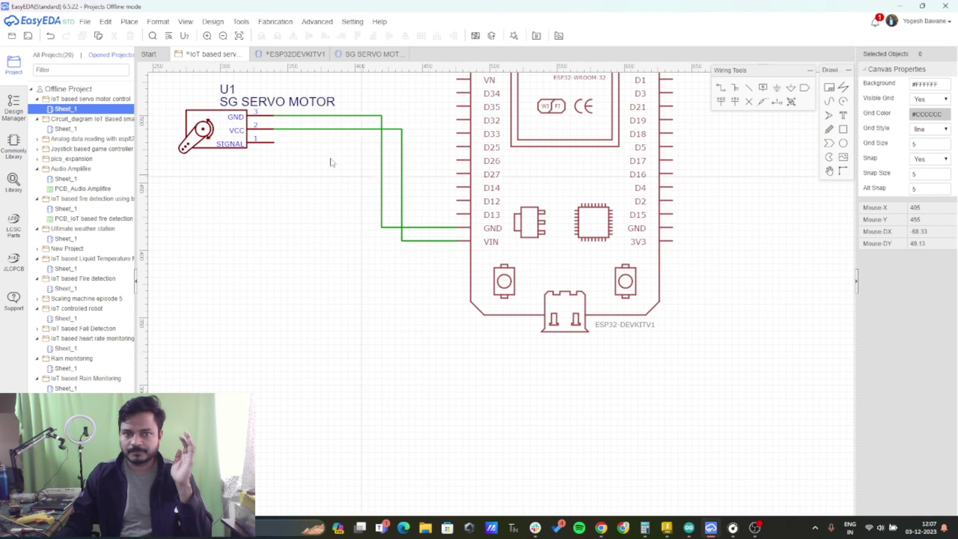
- Route a wire from servo SIGNAL to ESP32 pin D13 and save the schematic with Ctrl+S
click(274, 143)
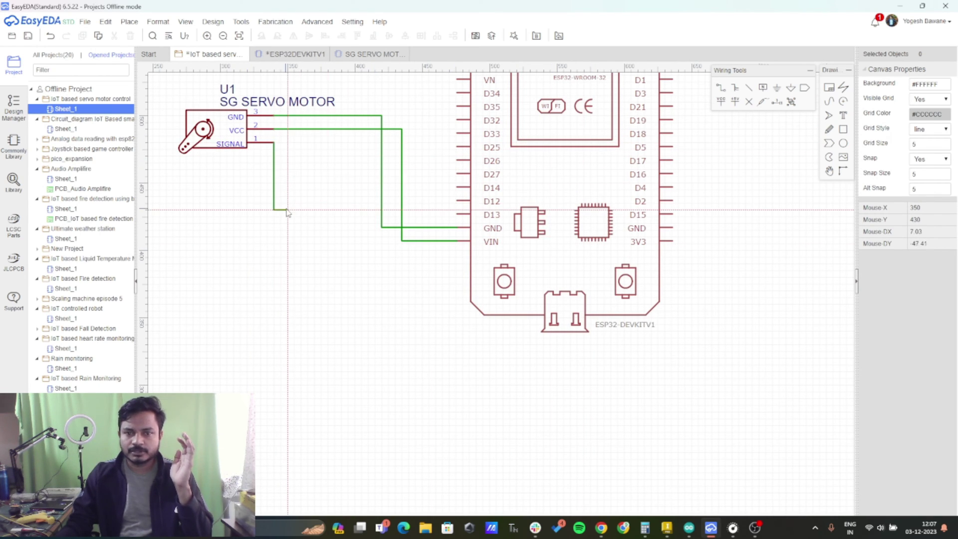
click(288, 216)
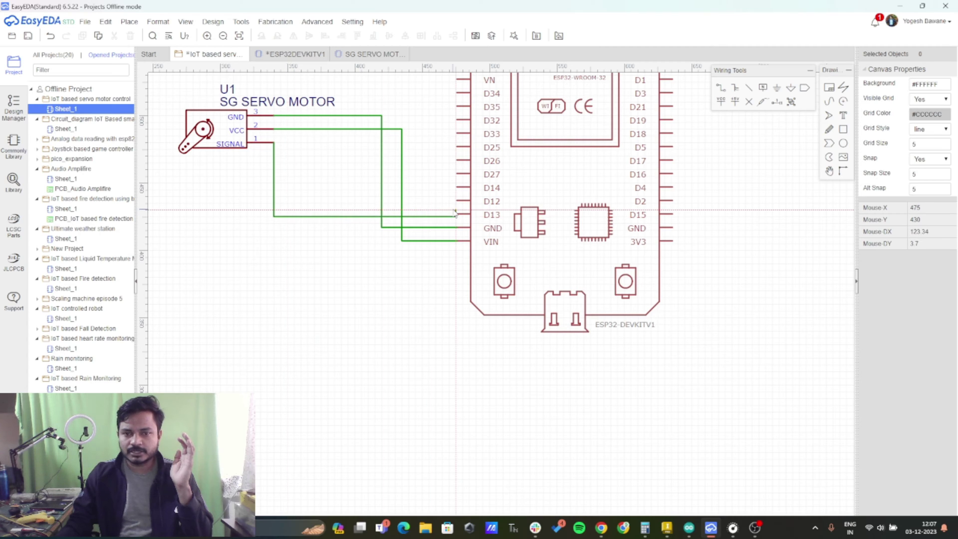
click(457, 215)
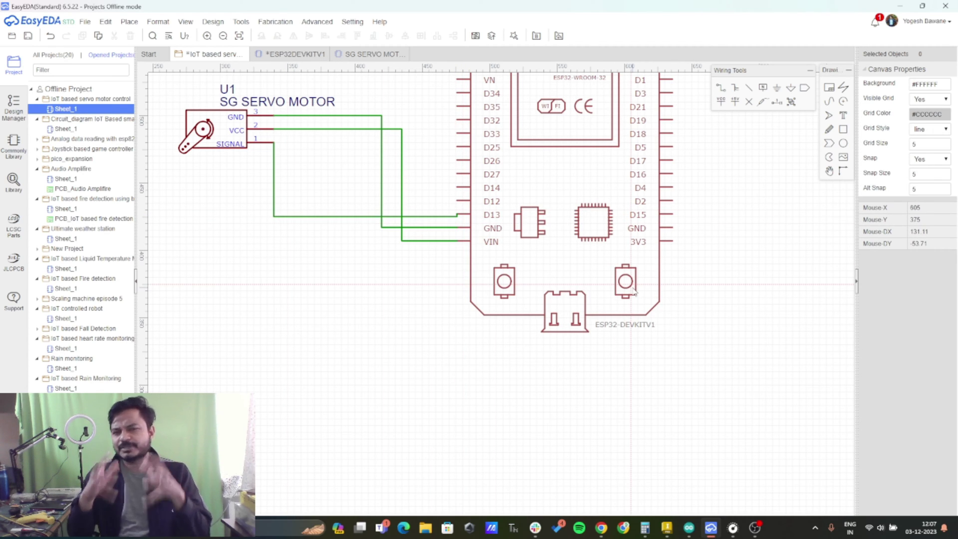
key(ctrl+s)
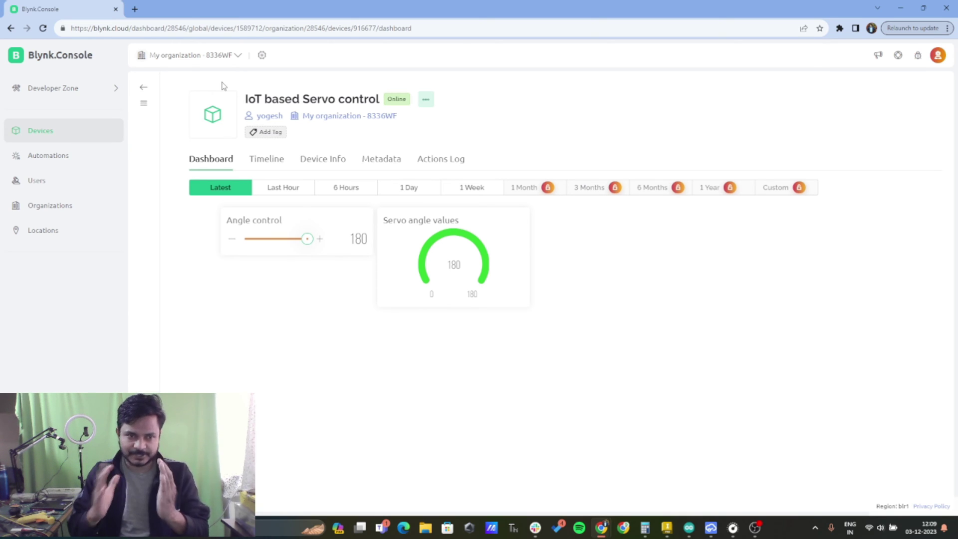
- Go to Developer Zone and open the IoT based Servo control template card
click(72, 96)
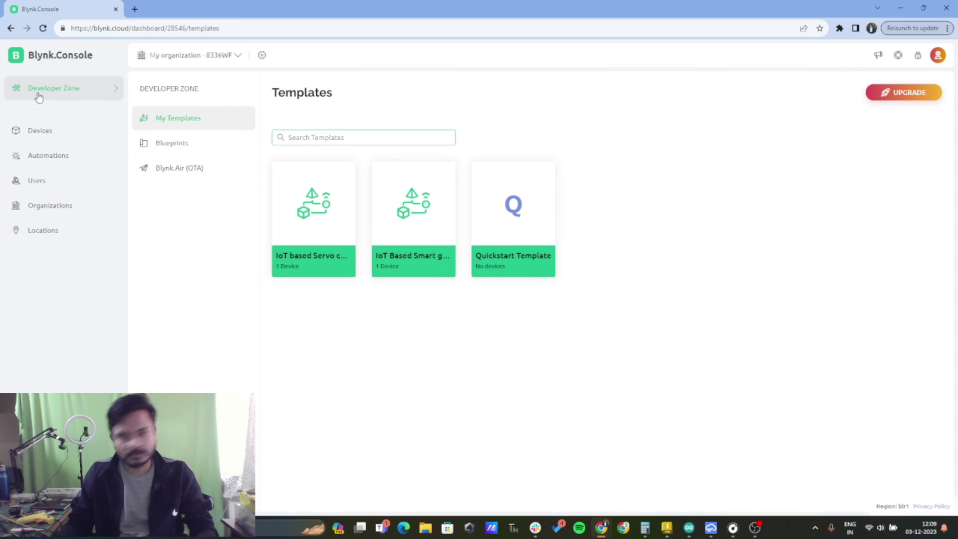
click(71, 96)
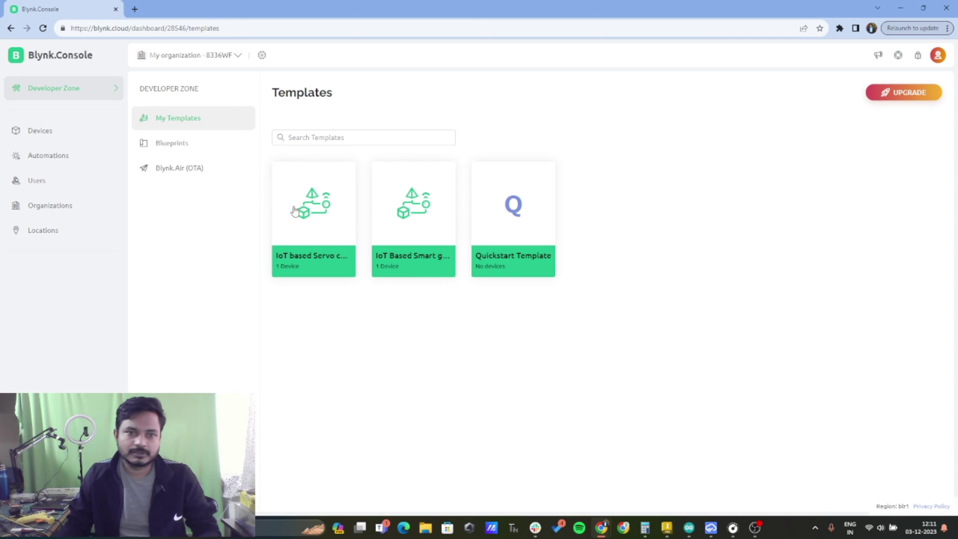
click(322, 229)
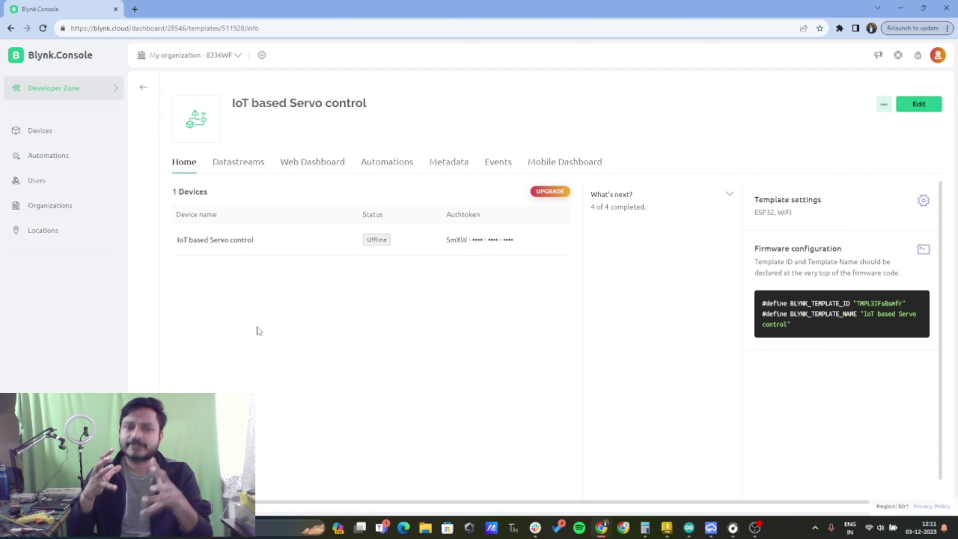
- Review the servo_pin datastream settings (V0, Double, 0–180) and close the dialog
click(252, 162)
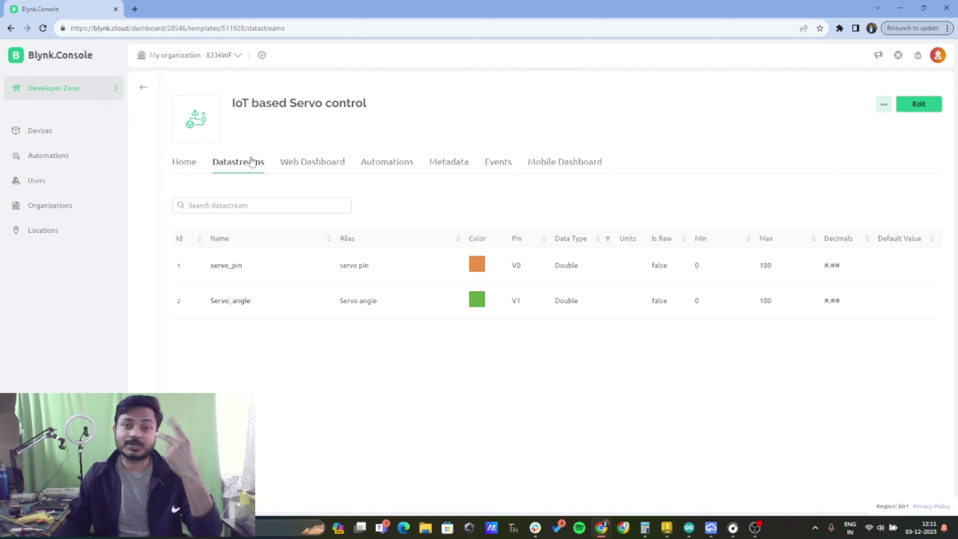
click(249, 271)
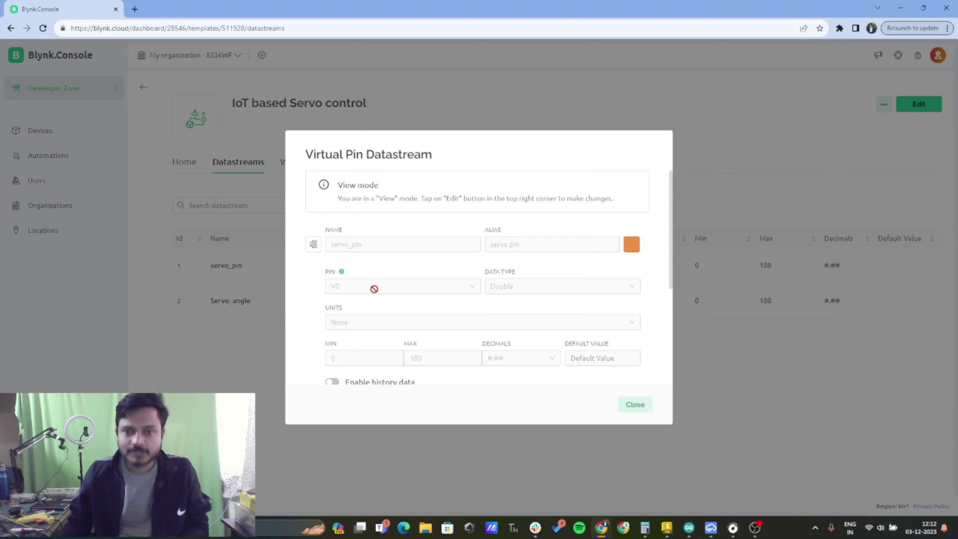
scroll(434, 265, down, 3)
scroll(492, 262, up, 2)
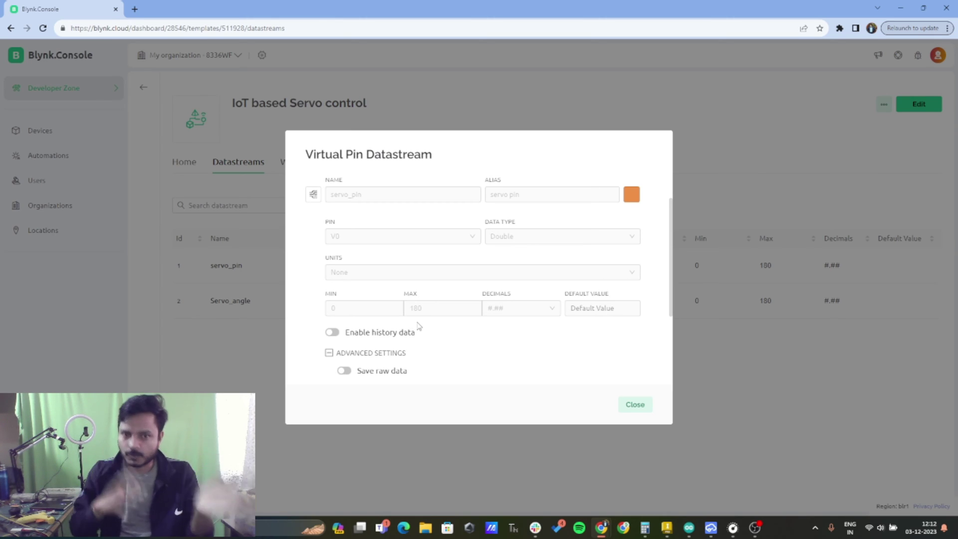
scroll(449, 316, down, 3)
scroll(470, 309, up, 4)
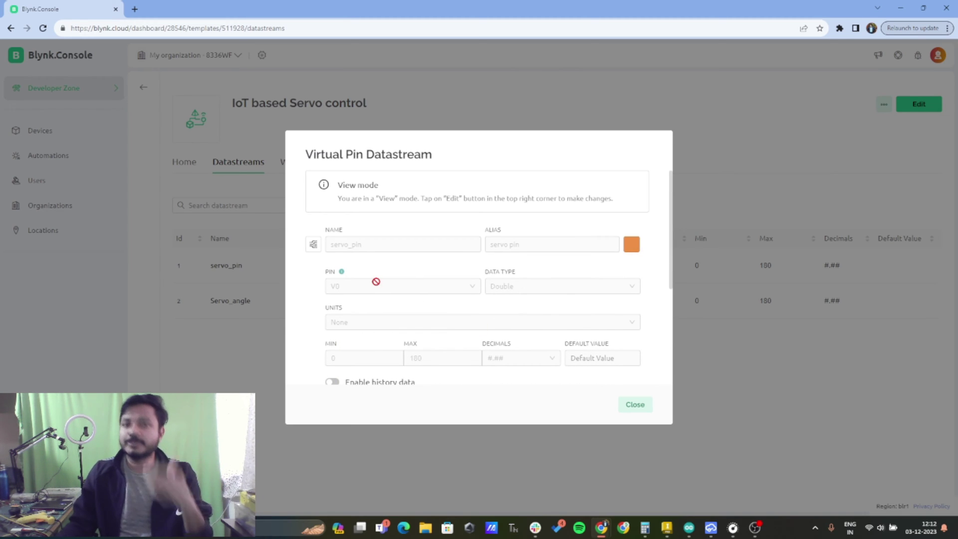
key(Escape)
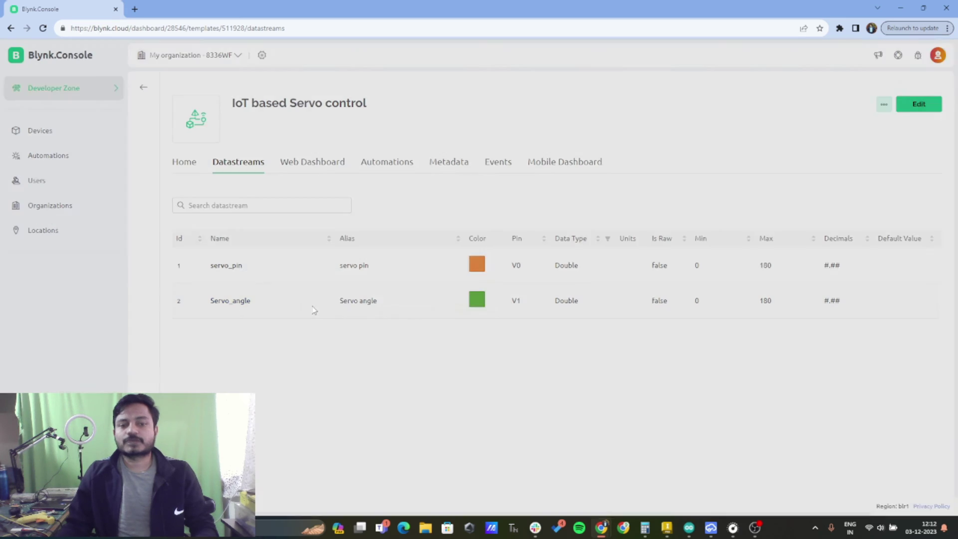
- Review Servo_angle (V1, Double, 0–180, #.## decimals), then switch to the Web Dashboard
click(312, 311)
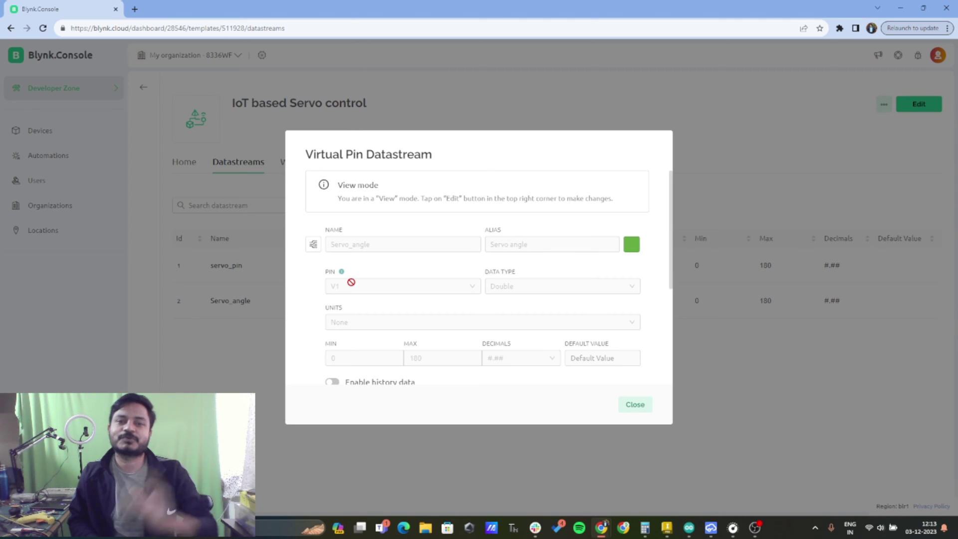
scroll(535, 241, down, 1)
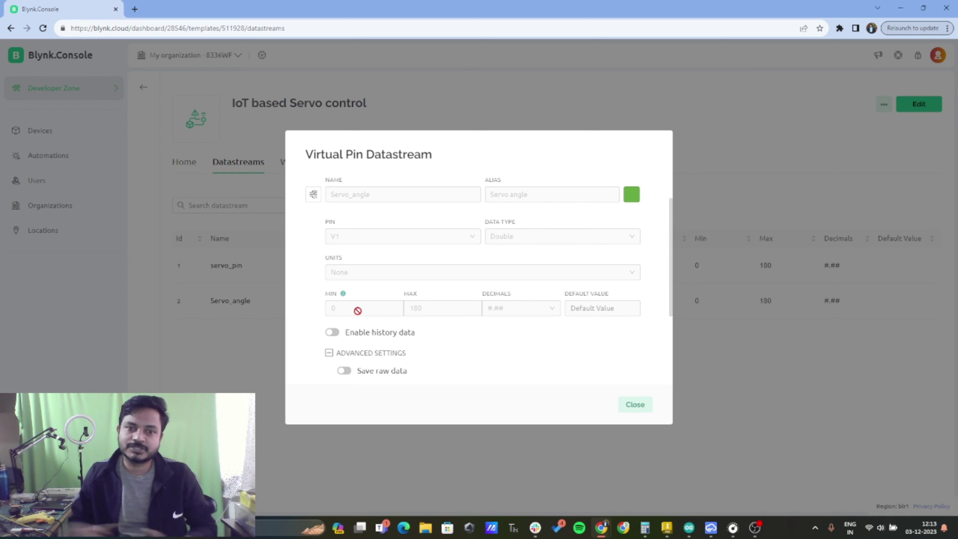
click(636, 406)
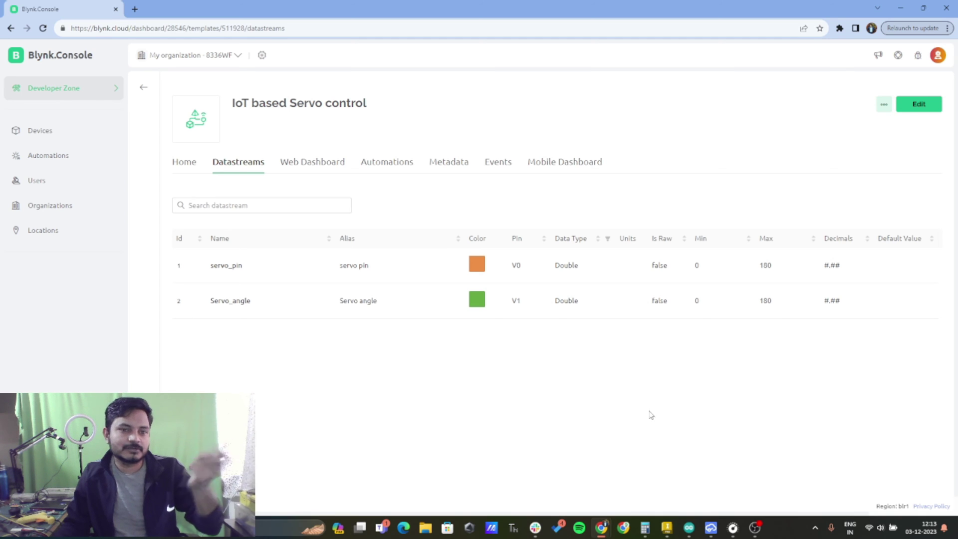
click(334, 161)
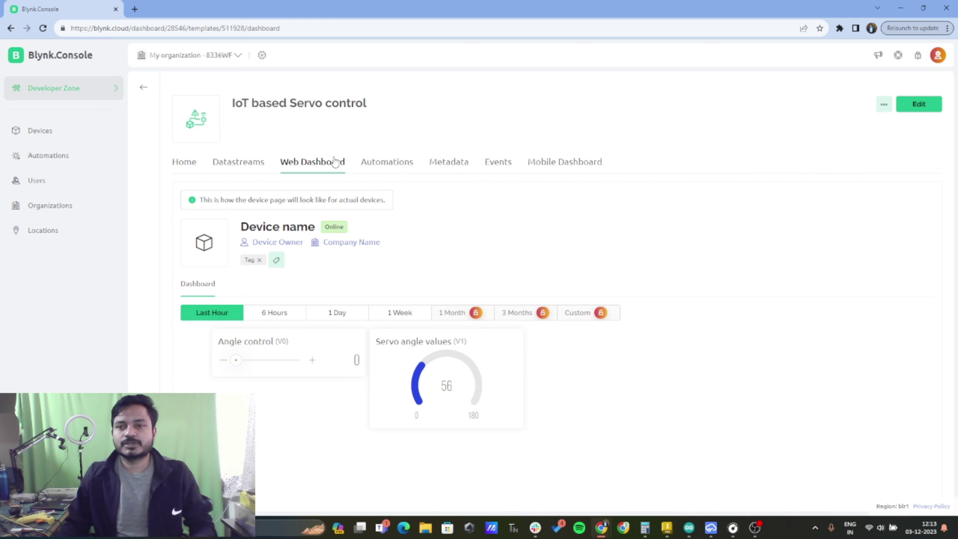
- Put the web dashboard in edit mode, drag a Slider from the Widget Box, and open the Angle control settings
click(919, 104)
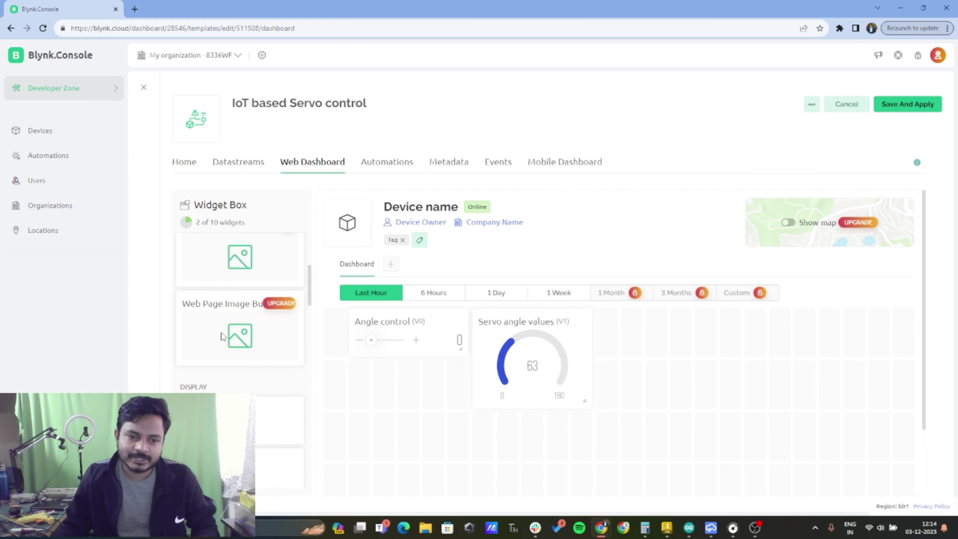
scroll(220, 331, down, 5)
scroll(217, 332, down, 3)
scroll(217, 332, up, 6)
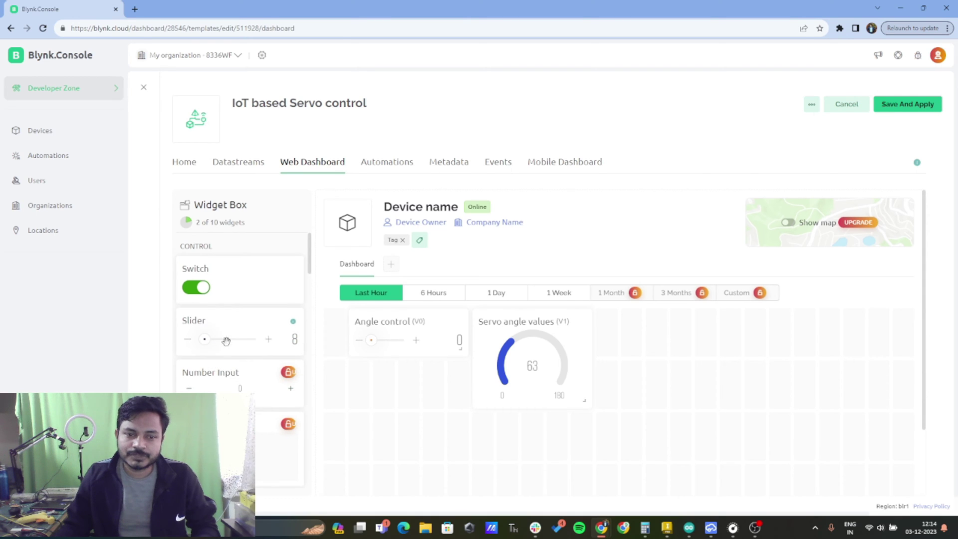
mouse_move(218, 327)
mouse_down()
mouse_move(229, 336)
mouse_move(216, 331)
mouse_up()
click(433, 326)
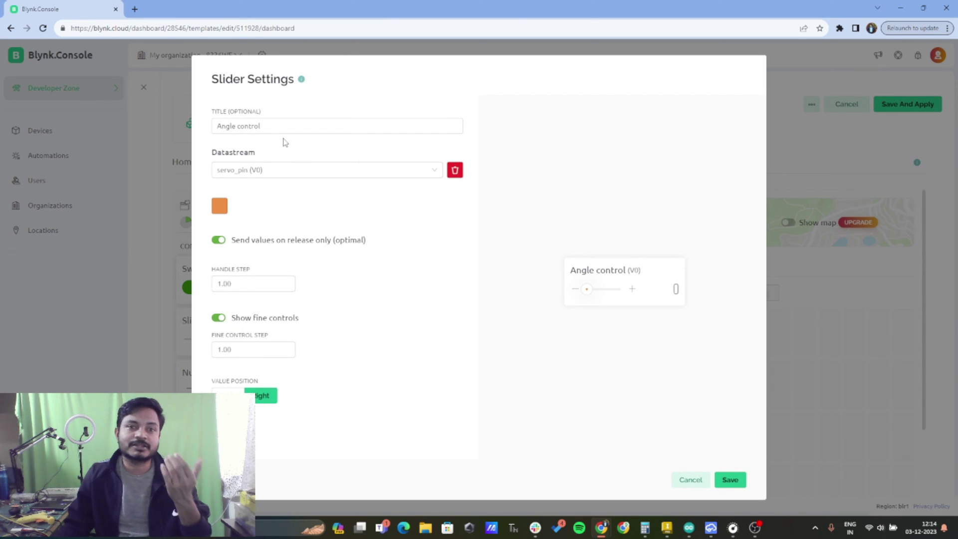
- Keep the Angle control title and servo_pin (V0) datastream, then save the slider settings
click(275, 131)
key(ctrl+shift+Left)
key(ctrl+shift+Left)
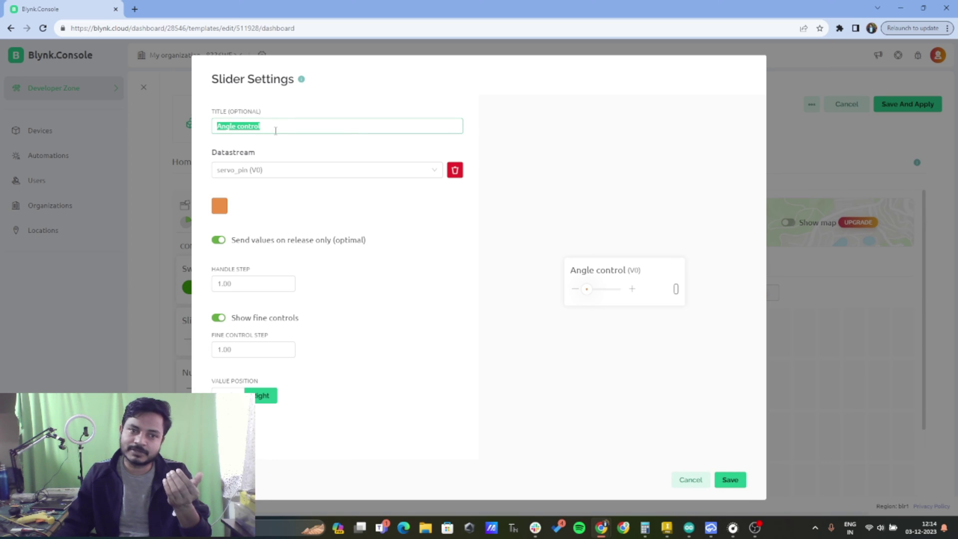
click(285, 172)
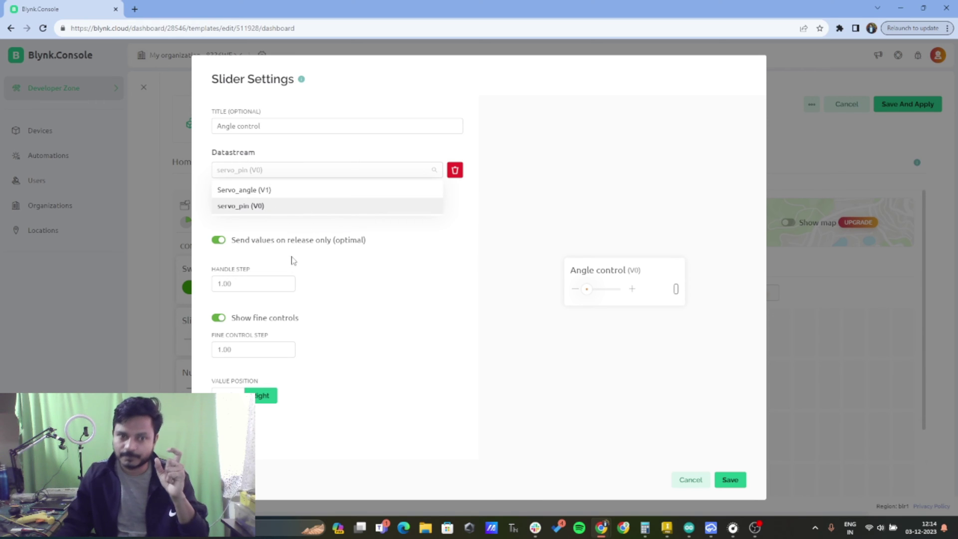
click(314, 270)
click(252, 284)
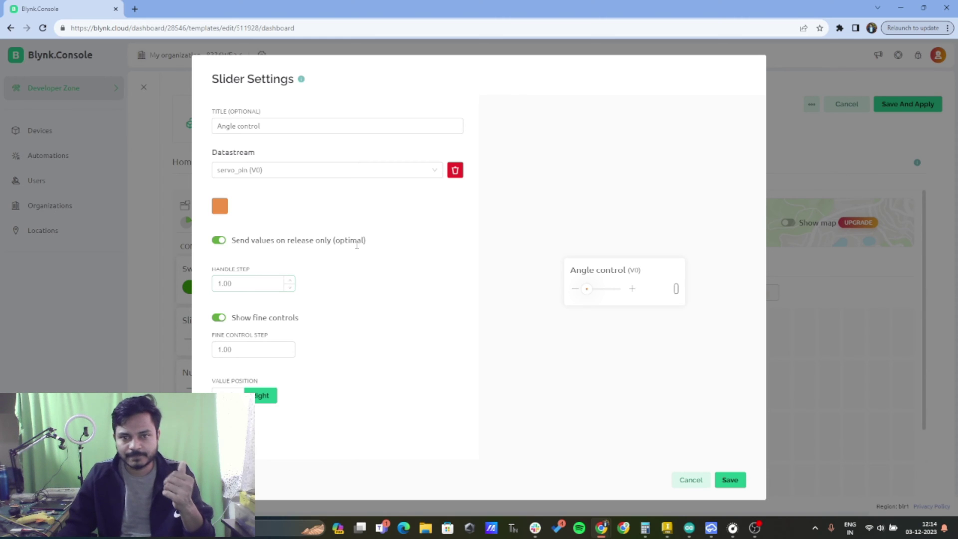
click(727, 479)
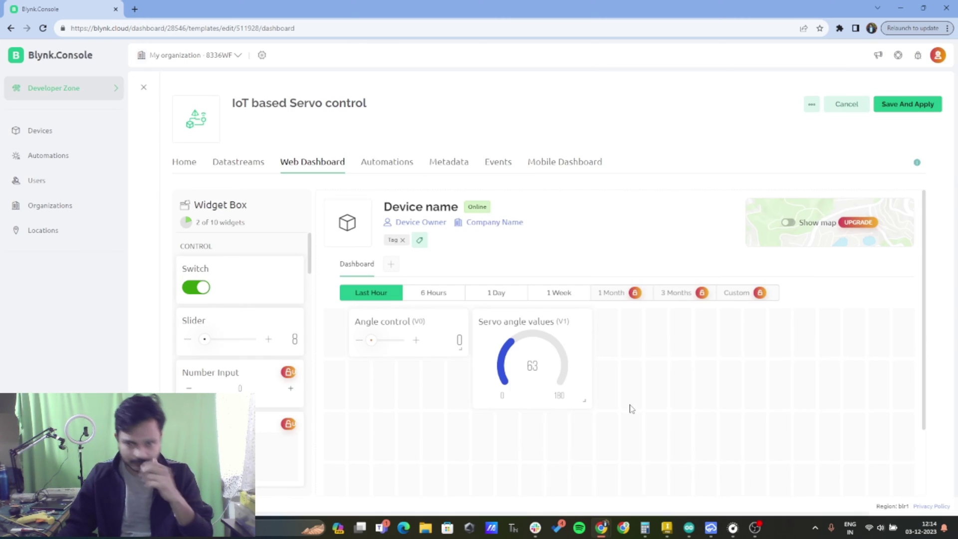
- Open the Servo angle values gauge settings and place the caret in its title
mouse_move(543, 323)
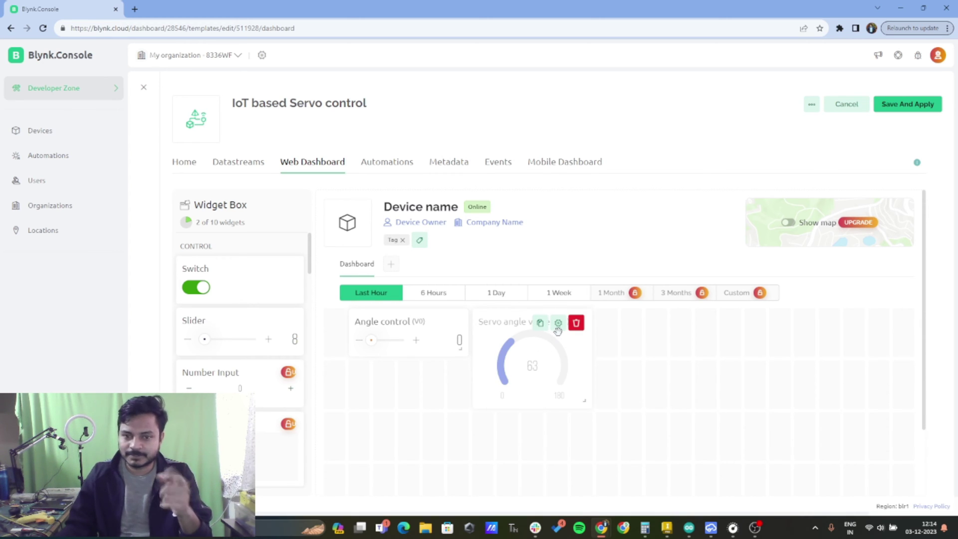
scroll(345, 376, down, 2)
scroll(245, 373, down, 3)
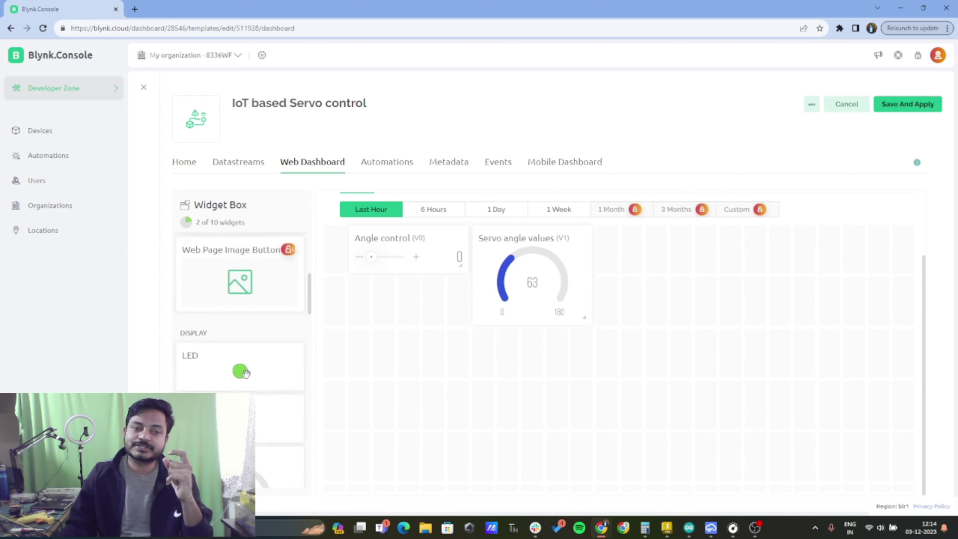
scroll(246, 373, down, 3)
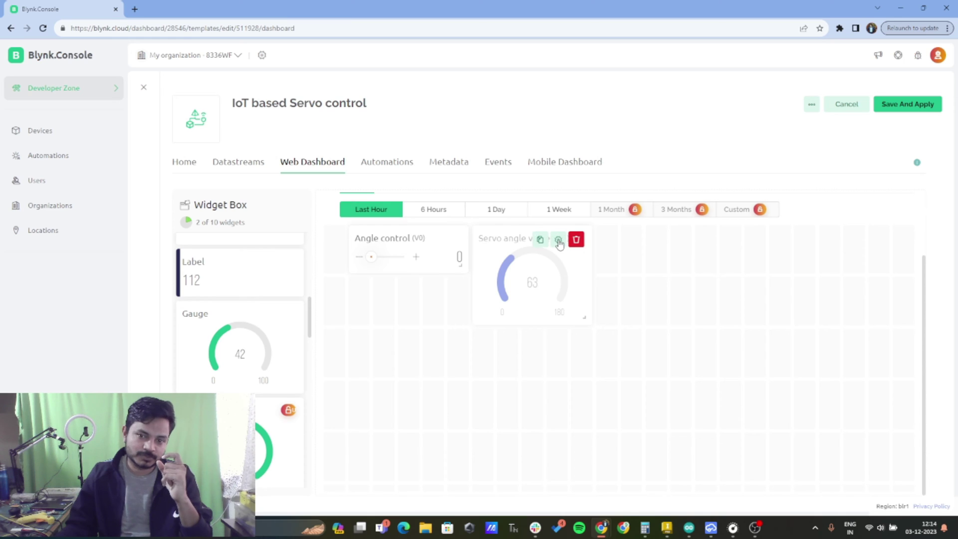
click(544, 240)
click(245, 128)
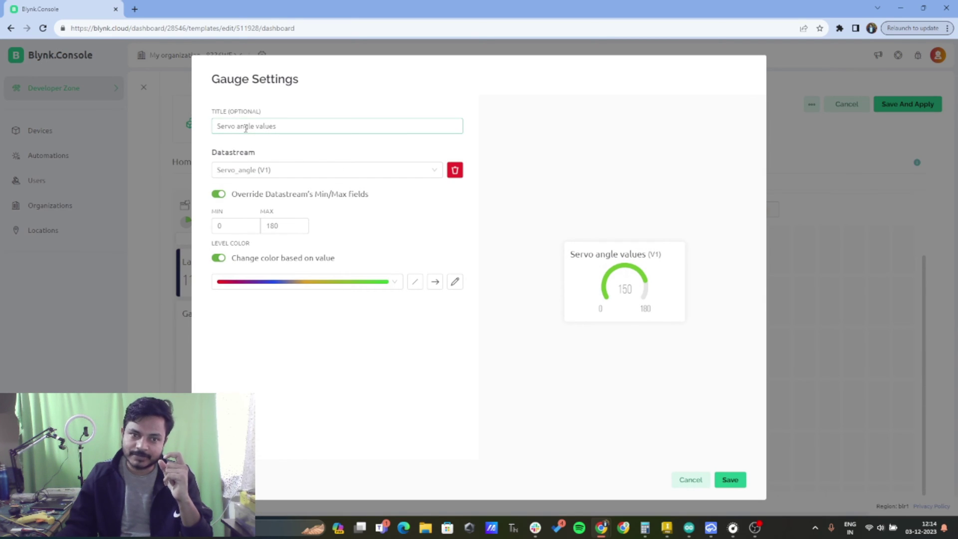
- Save the Servo angle values gauge on Servo_angle (V1), range 0–180, then view the Automations tab
triple_click(299, 125)
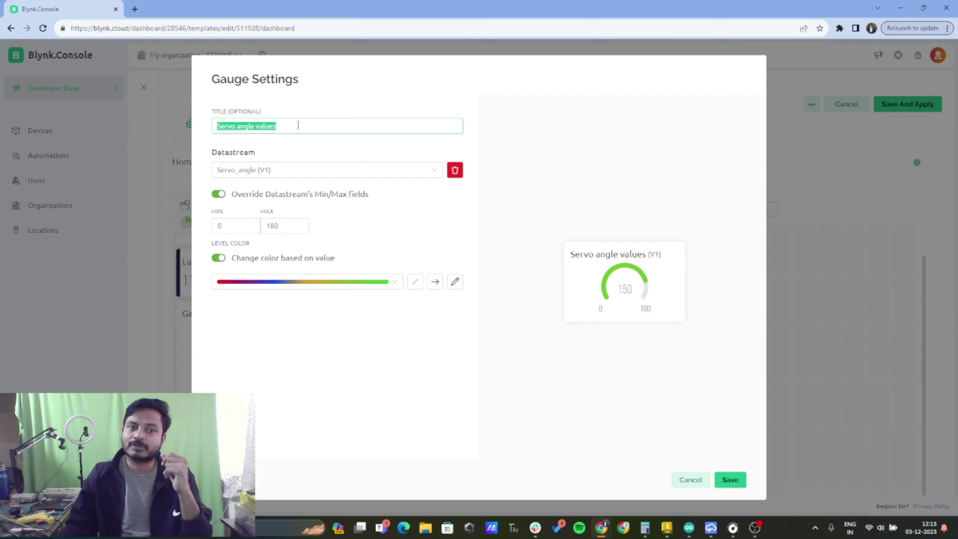
click(281, 166)
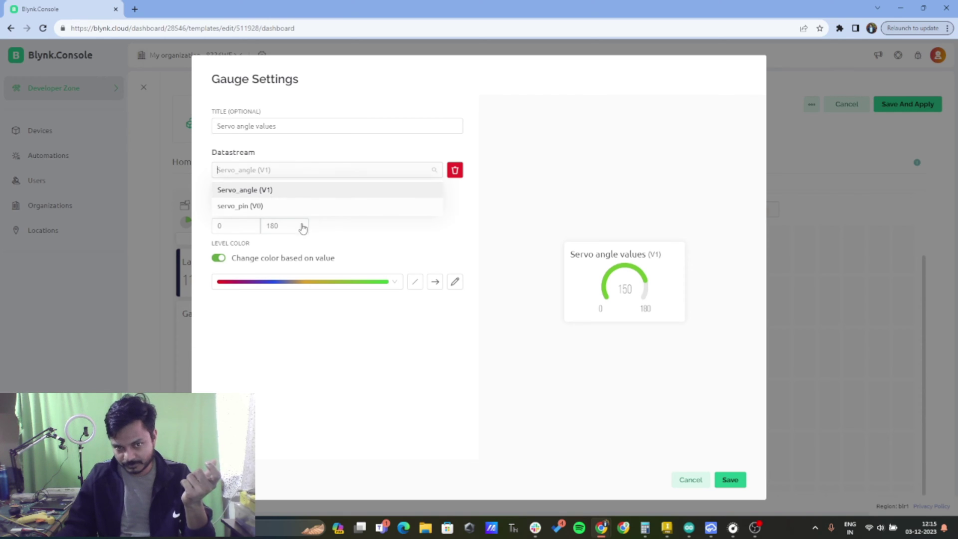
click(256, 221)
click(292, 226)
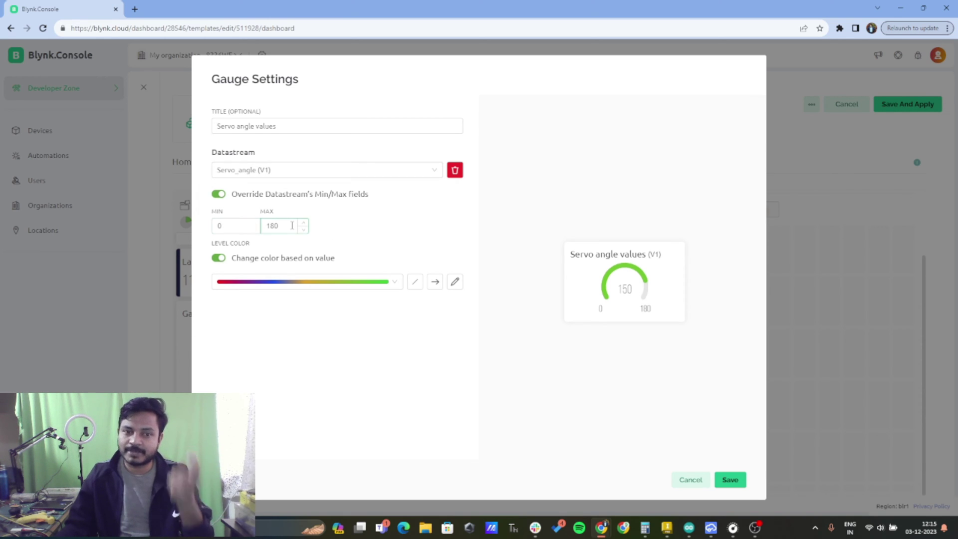
click(394, 283)
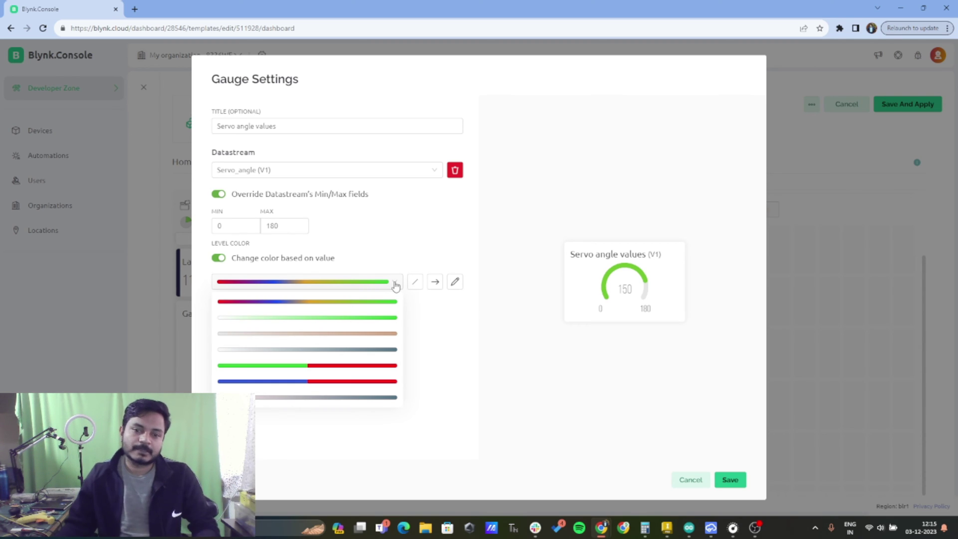
click(730, 480)
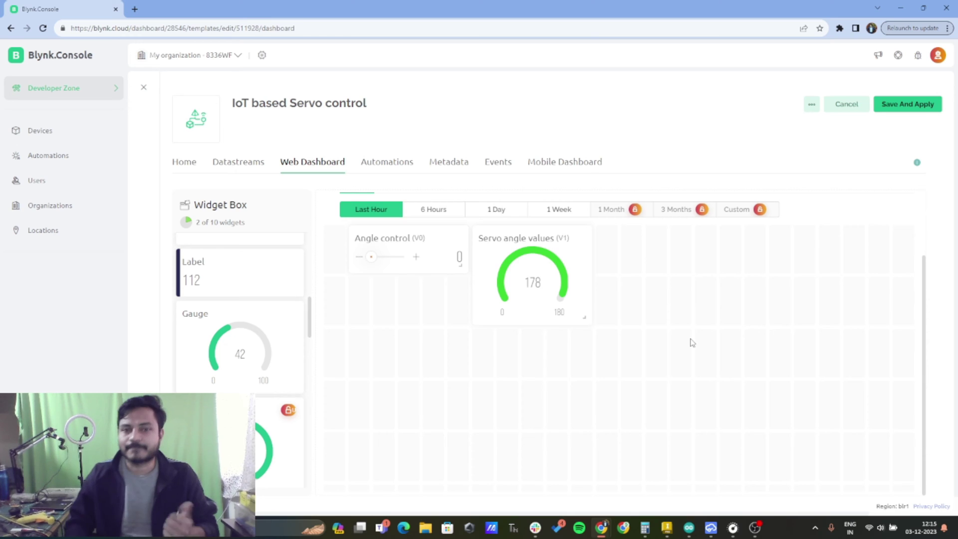
click(401, 166)
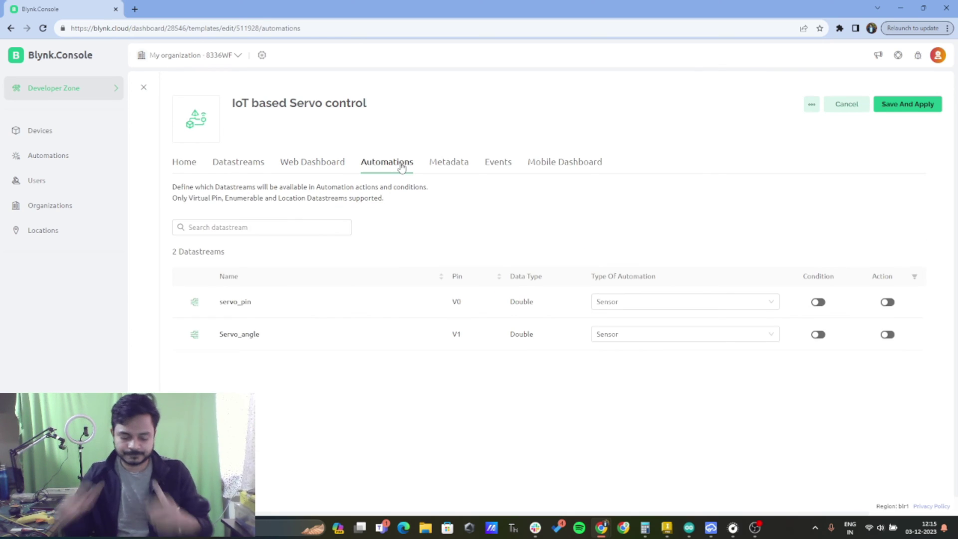